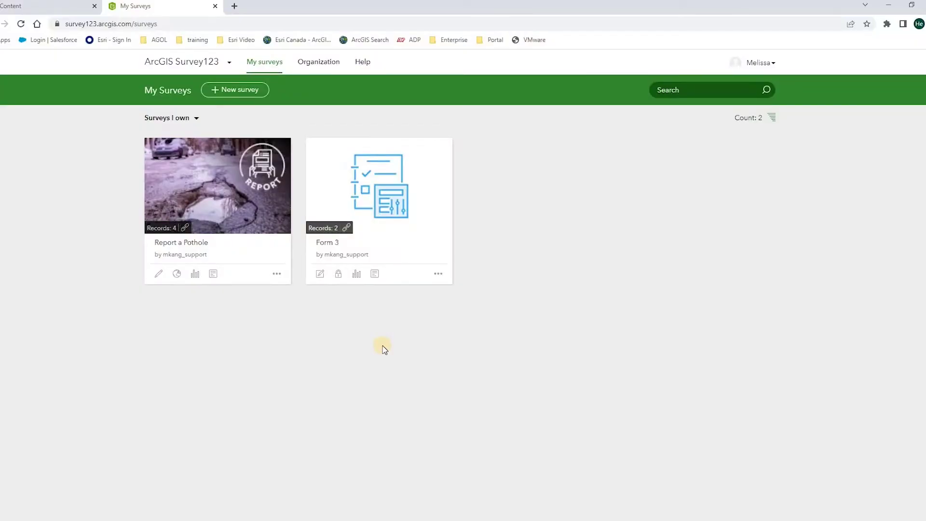
Step: Create a new survey from the Report a Pothole template in the Transportation category and review its questions
click(242, 94)
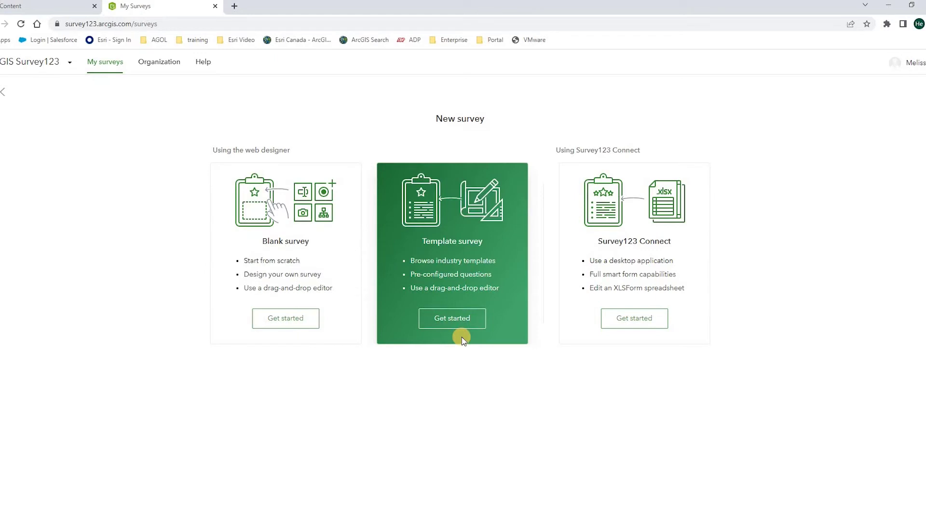
click(462, 322)
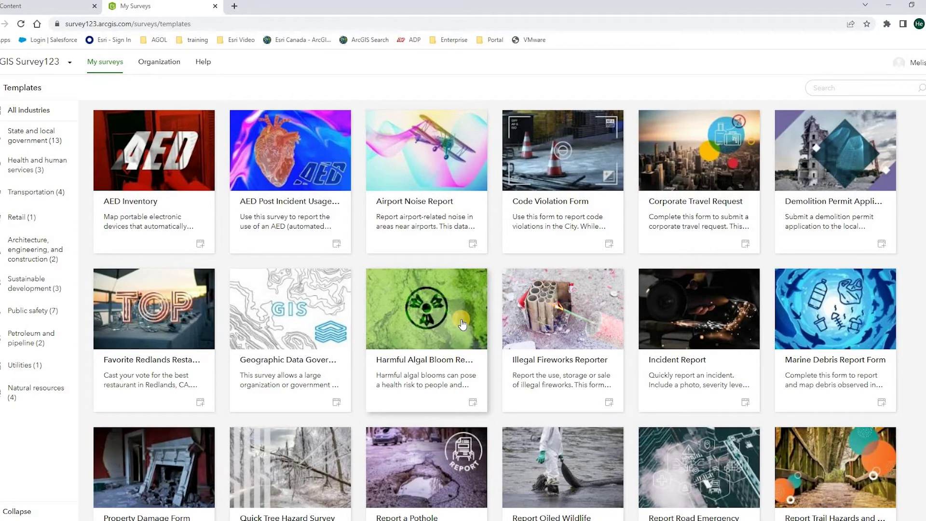
click(45, 196)
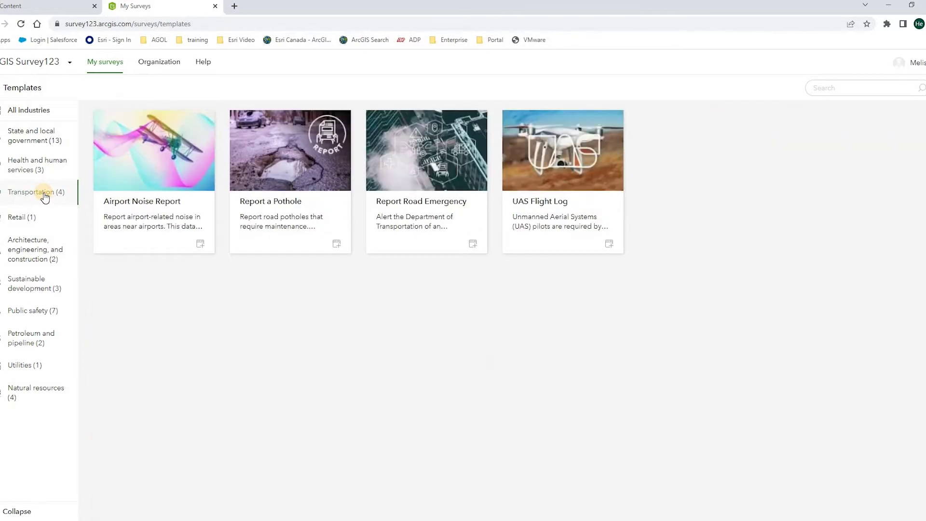
click(298, 181)
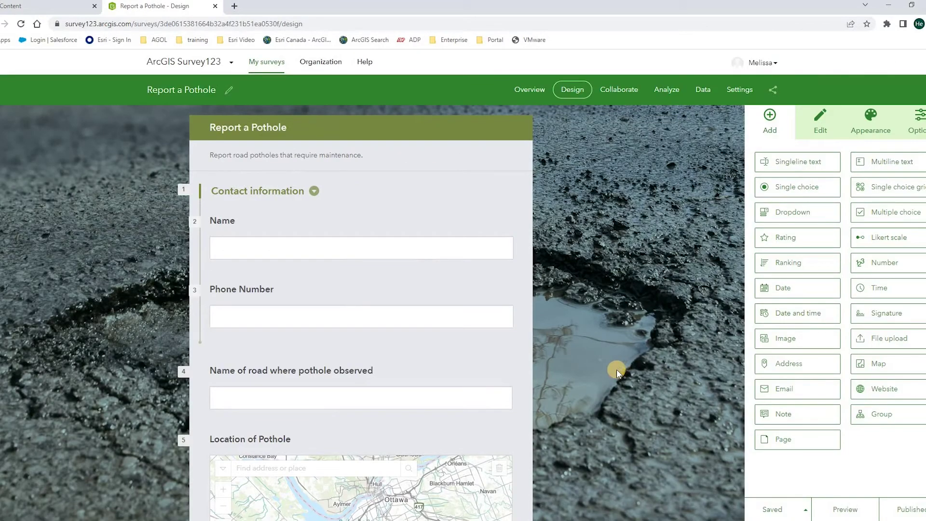
scroll(616, 372, down, 6)
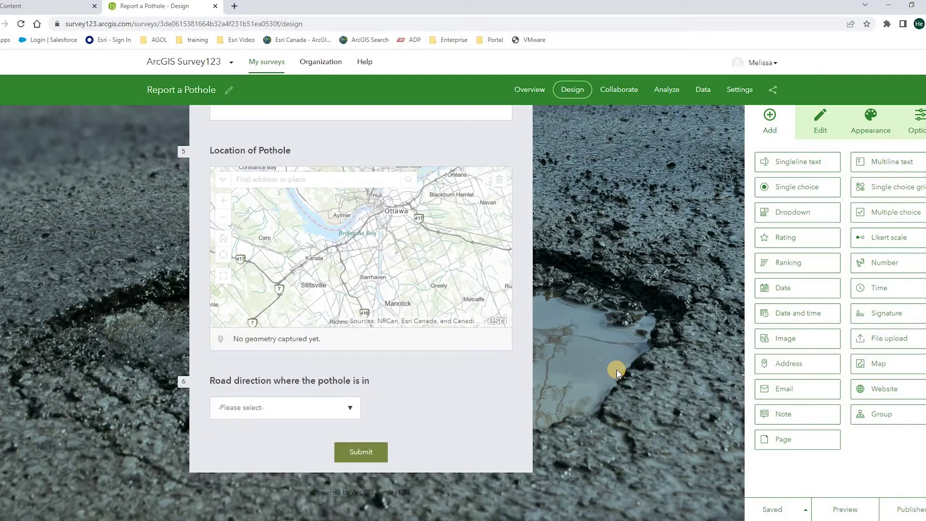
scroll(616, 372, up, 6)
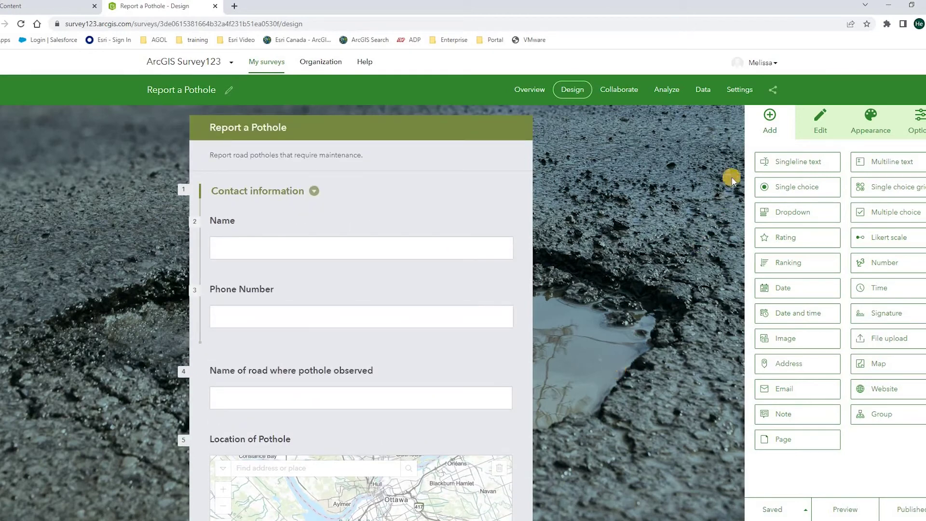
Step: Review the pothole survey's collaboration settings for sharing the survey and its results
click(629, 89)
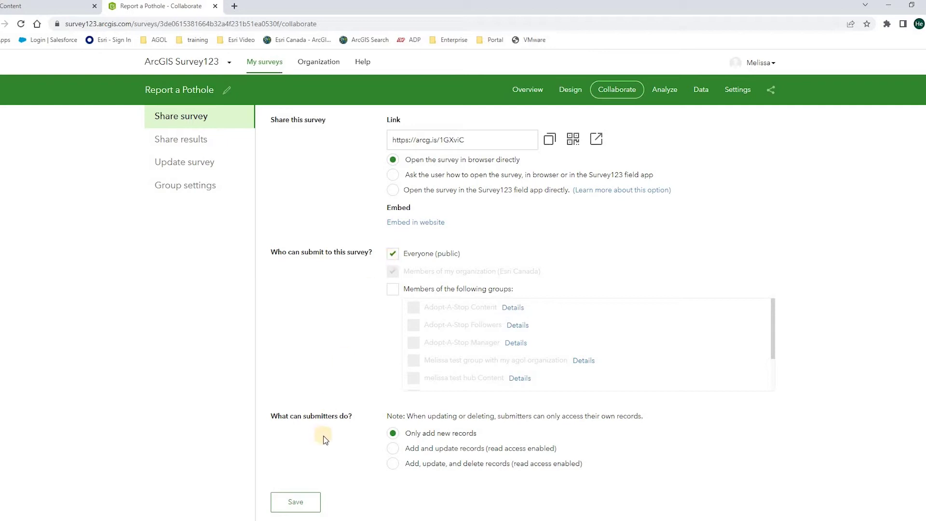
scroll(331, 432, down, 1)
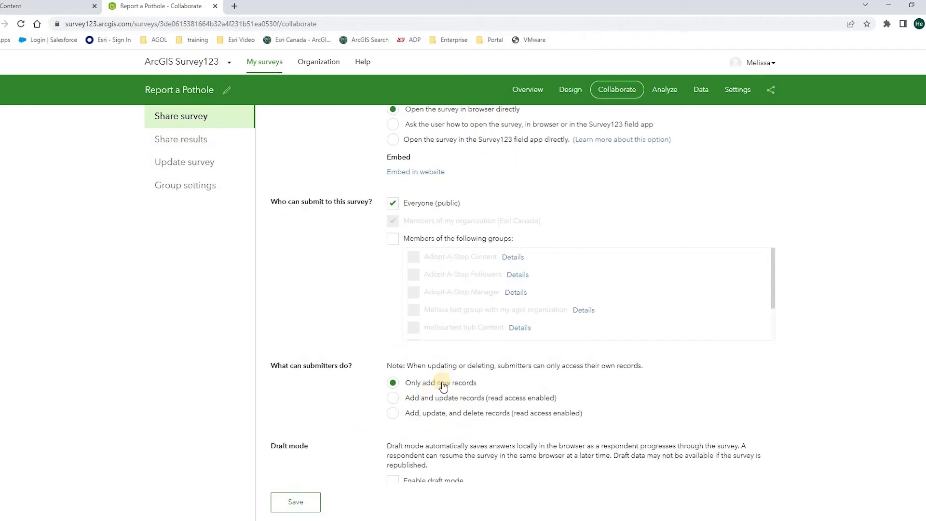
click(186, 140)
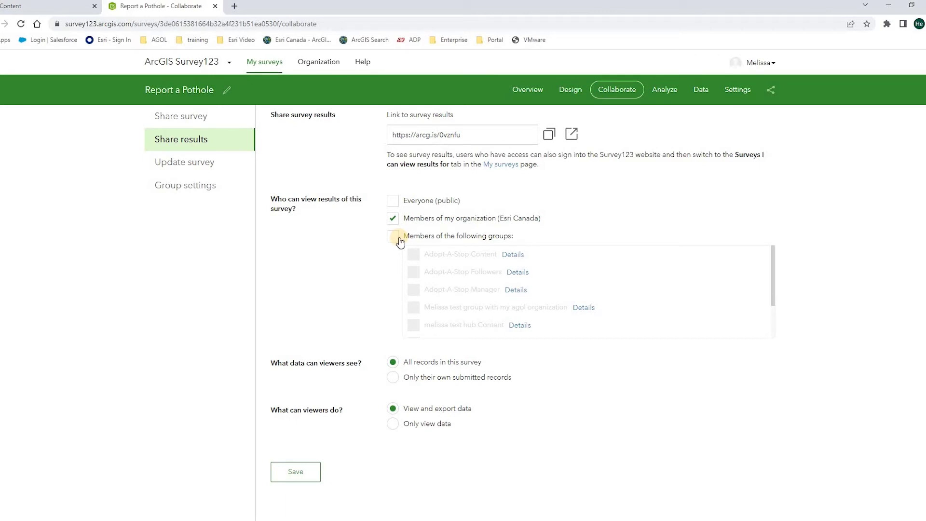
click(15, 7)
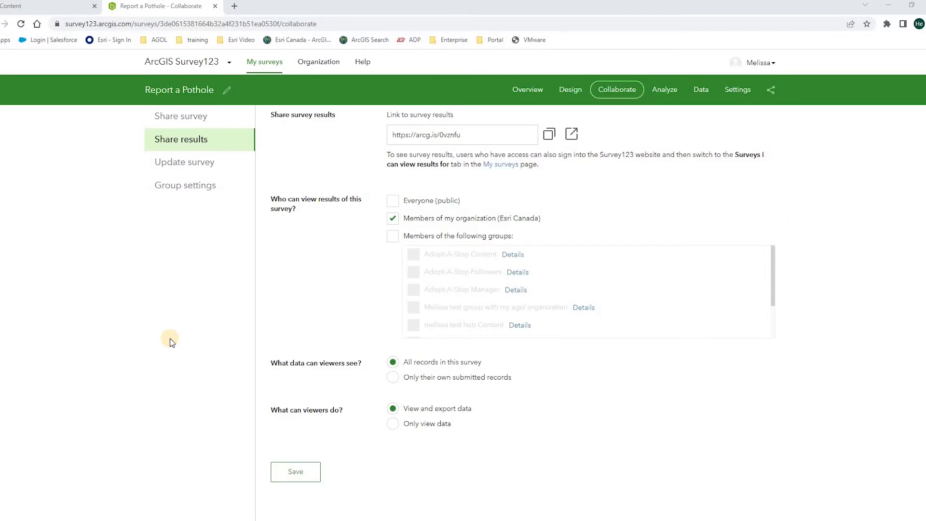
Step: Compare the submitter permission options in the survey's sharing settings and choose Add and update records (read access enabled)
click(187, 120)
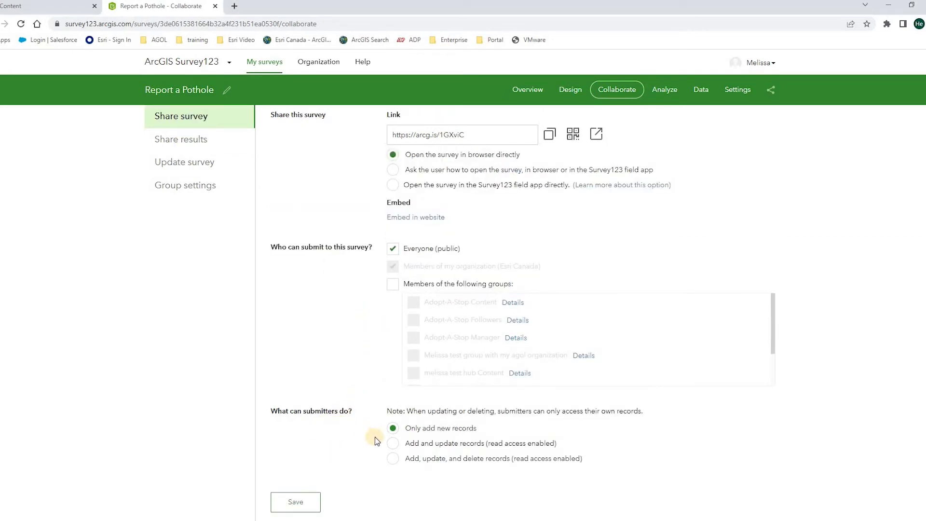
scroll(389, 396, down, 1)
click(393, 393)
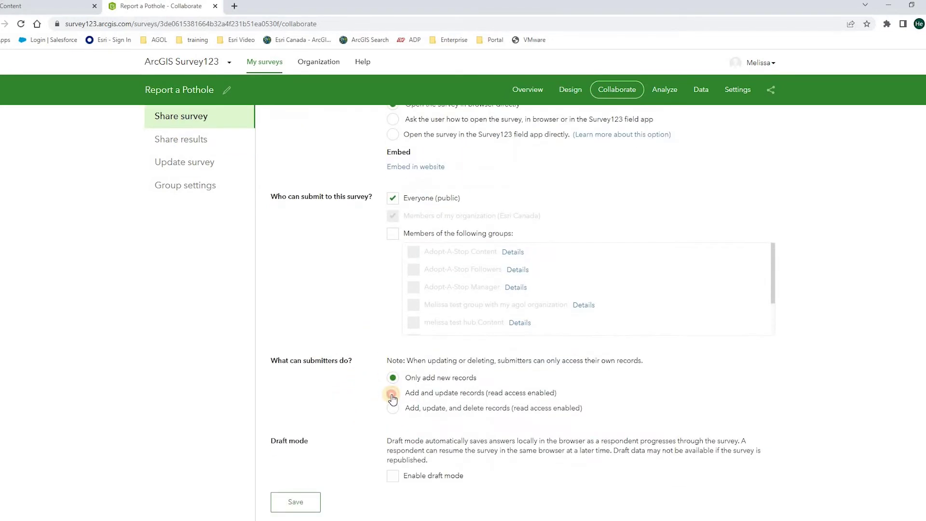
click(393, 409)
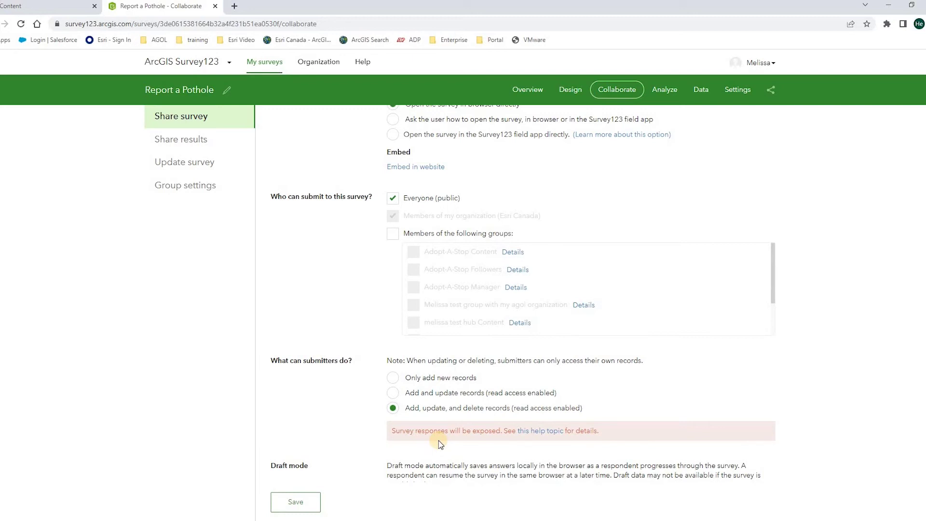
click(392, 377)
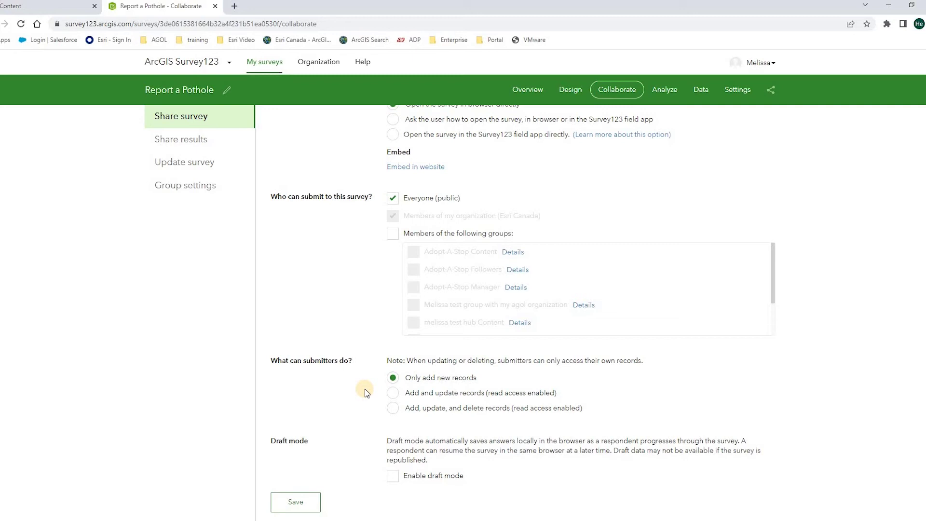
click(392, 393)
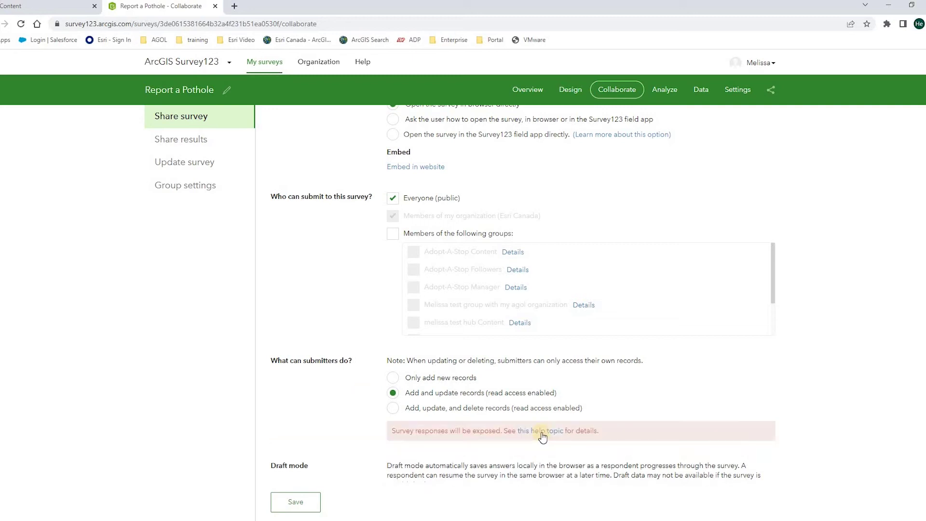
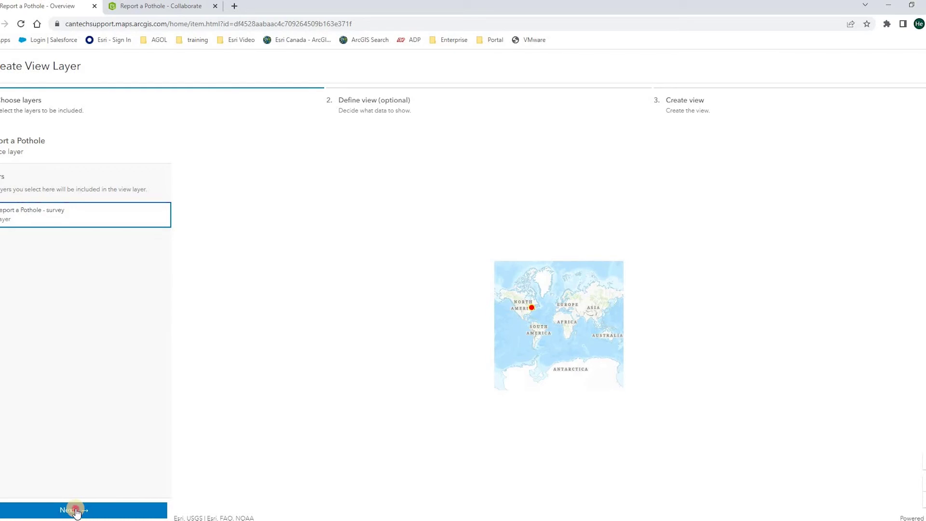
Step: Exclude the Creator, Editor, Name and Phone Number fields from the Report a Pothole view layer and advance past the view definition
click(98, 203)
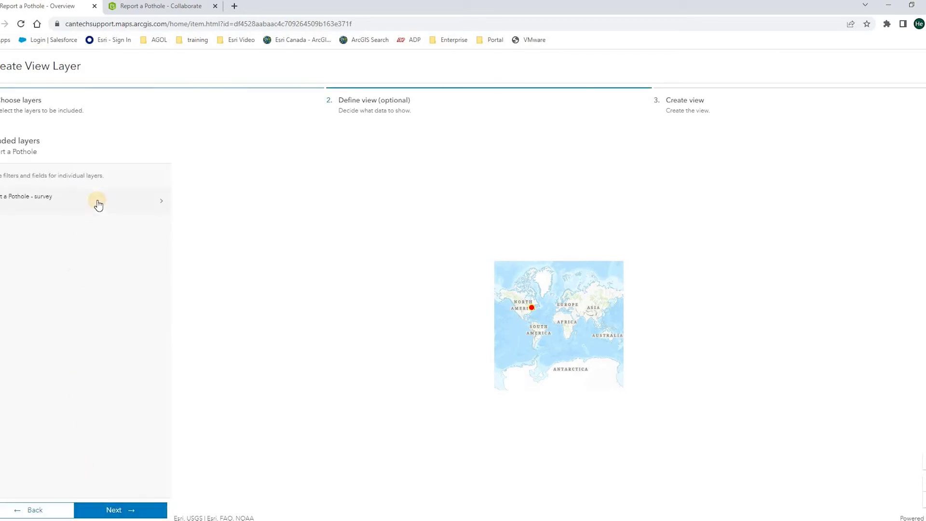
click(105, 236)
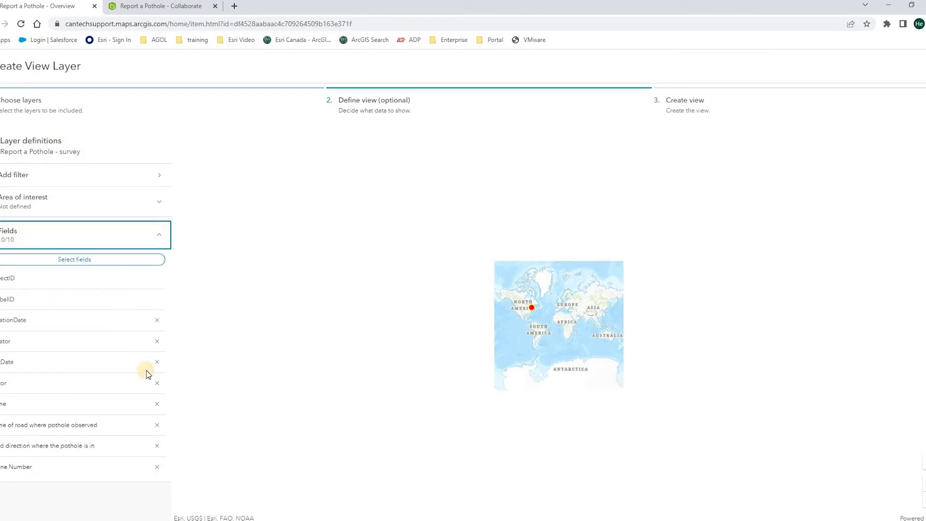
click(157, 343)
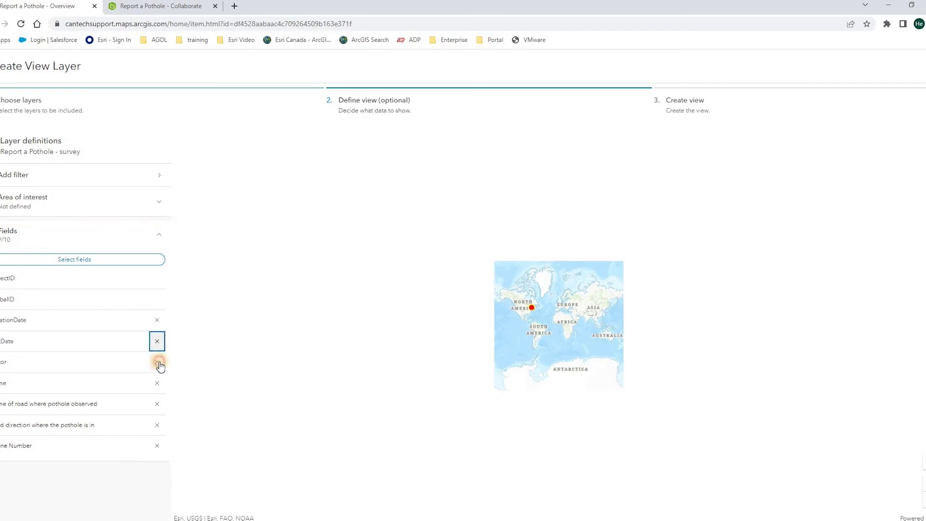
click(157, 362)
click(157, 363)
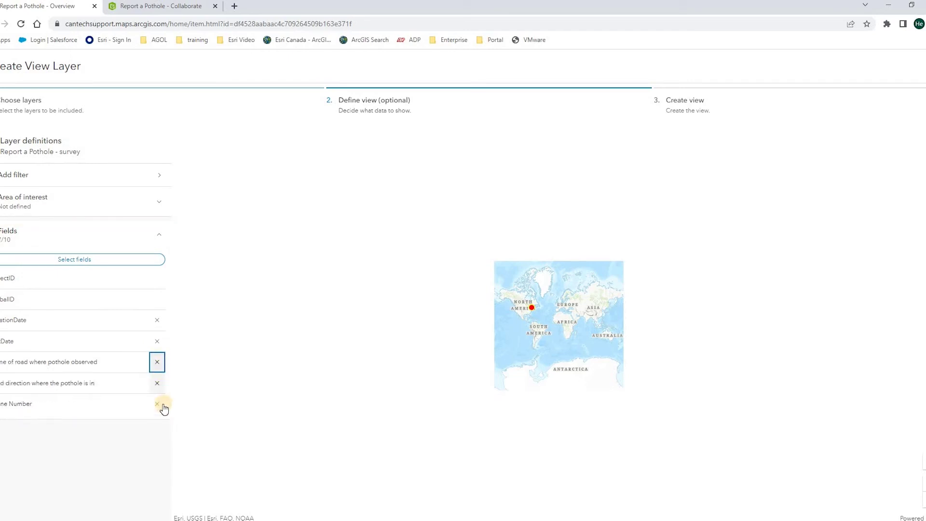
click(161, 407)
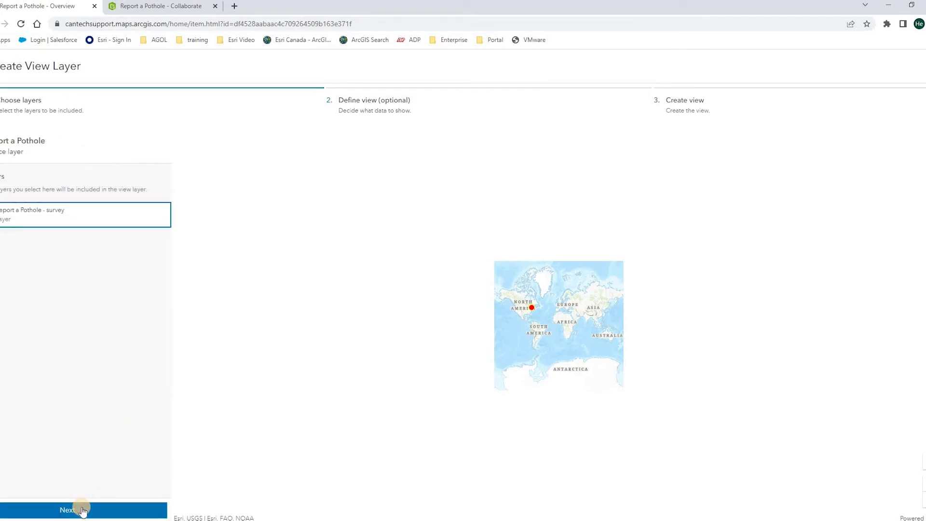
click(83, 511)
click(103, 509)
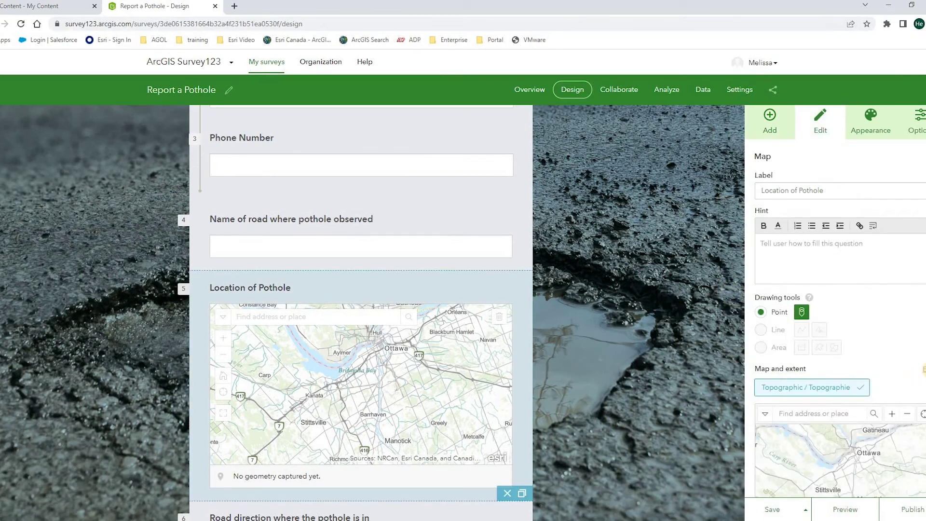
Step: Set the map of the Location of Pothole question to Existing Potholes Map from My content
click(923, 368)
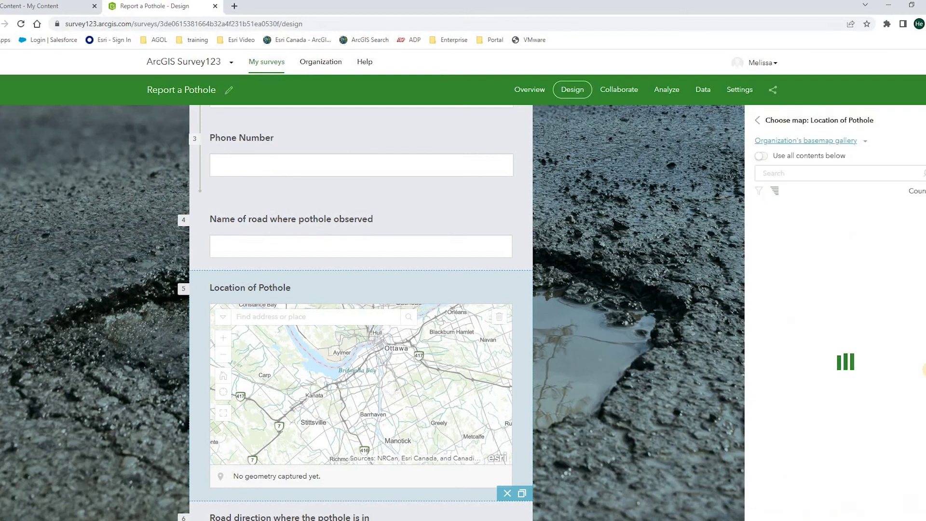
click(865, 141)
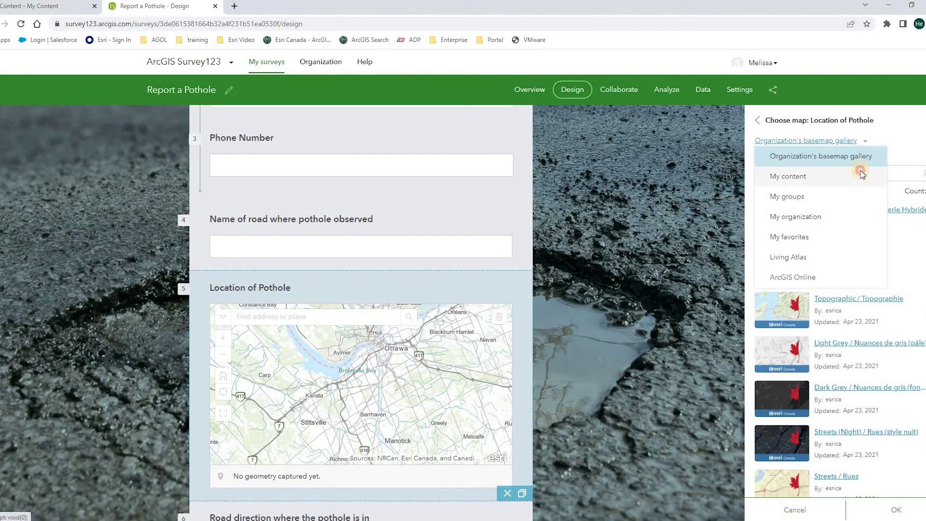
click(839, 176)
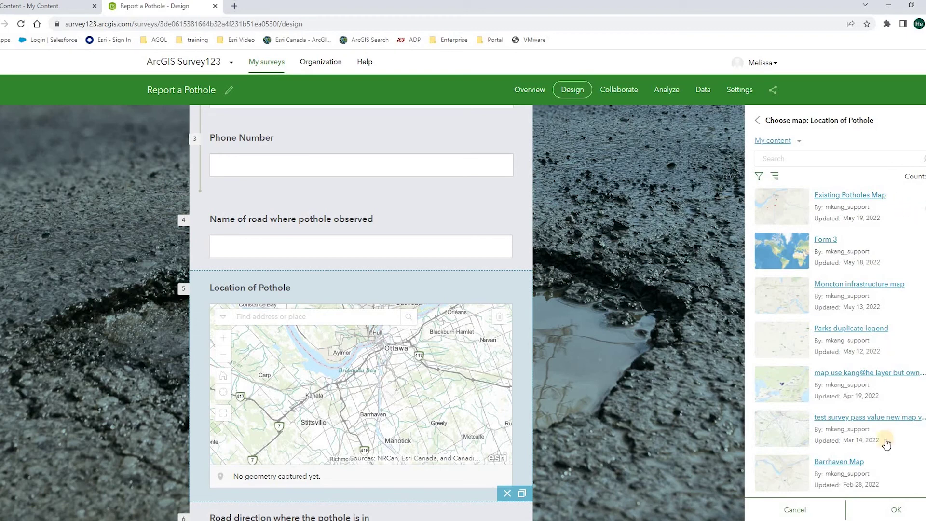
click(888, 511)
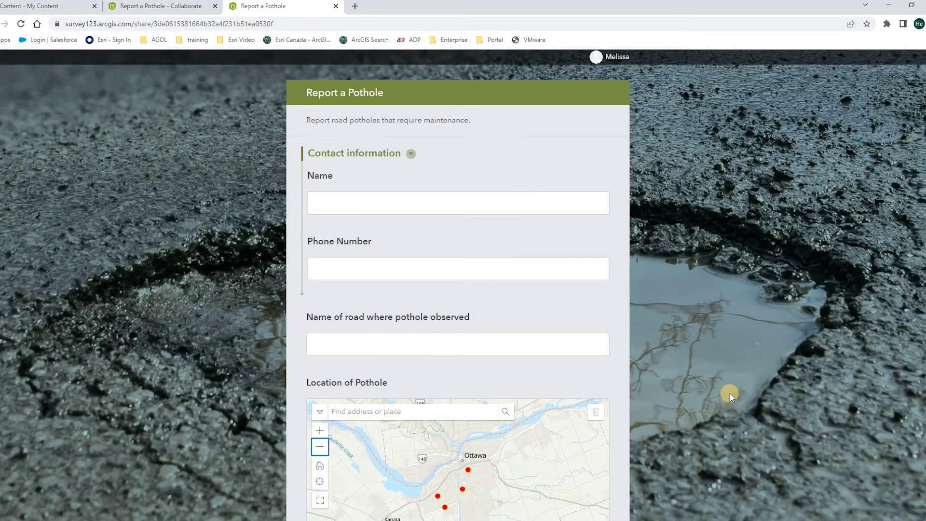
Step: Submit a pothole report with road name "unknown", a map point in central Ottawa and road direction Westward
scroll(462, 433, down, 1)
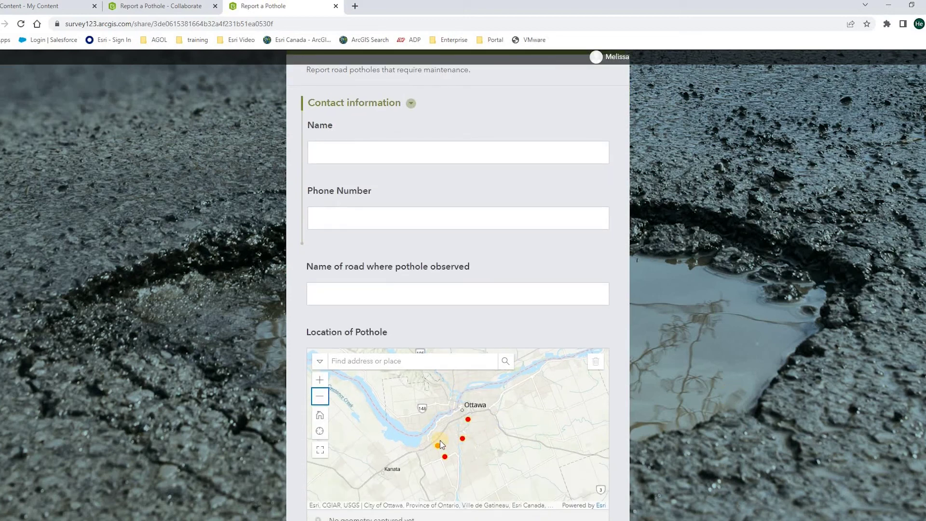
click(433, 147)
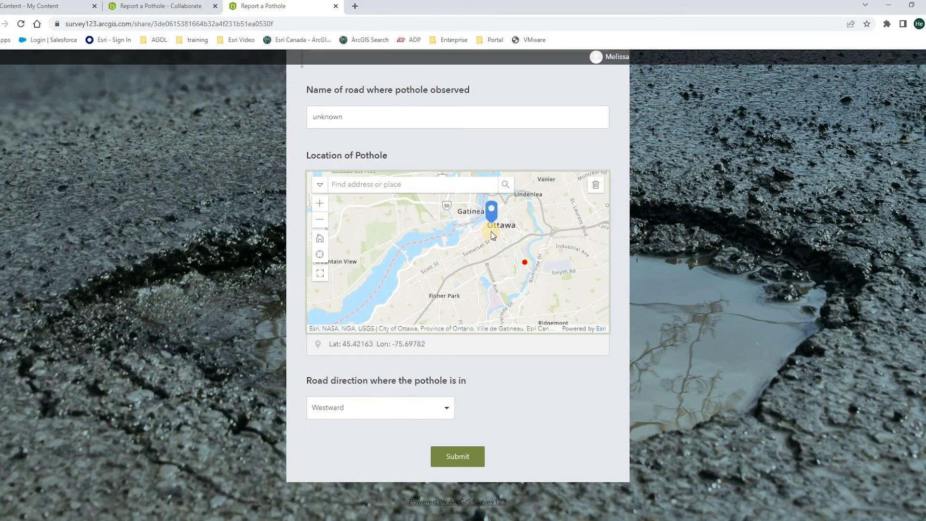
click(455, 458)
click(454, 457)
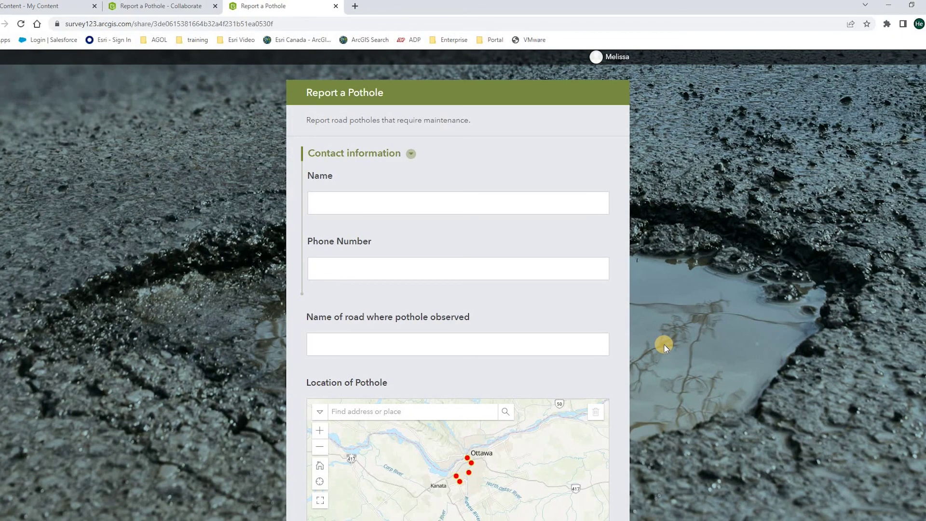
Step: Check the Location of Pothole map in a fresh survey form for the newly reported pothole near central Ottawa
scroll(482, 354, down, 2)
scroll(454, 362, up, 3)
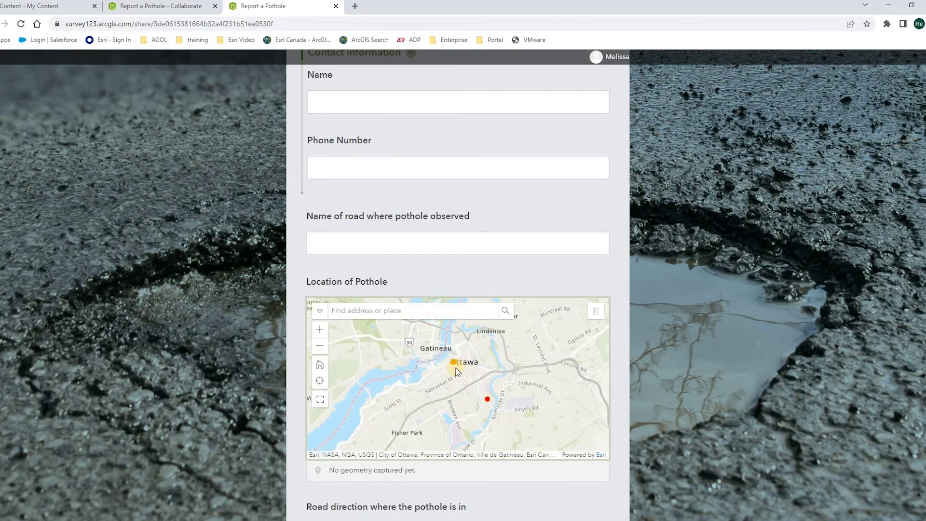
scroll(457, 371, down, 2)
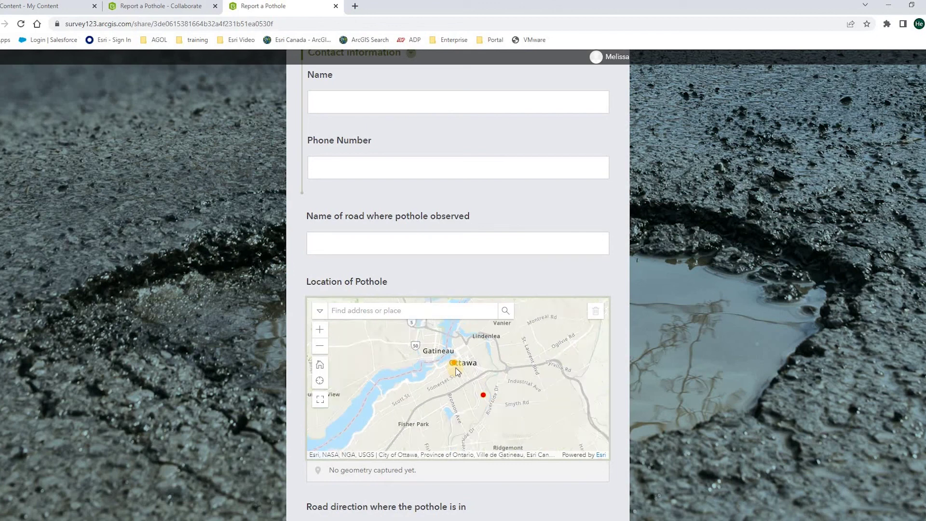